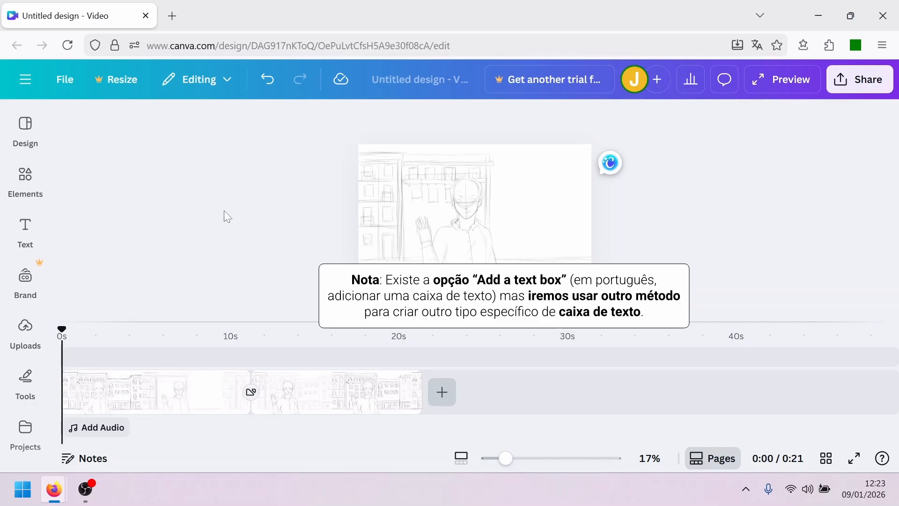
Add a plain rectangle from the Shapes elements to the first video page
{"action": "left_click", "coordinate": [26, 227]}
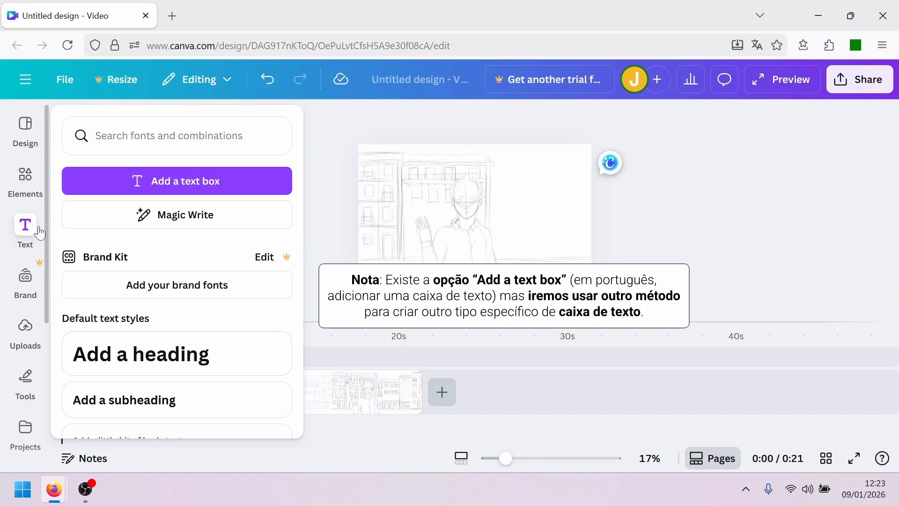
{"action": "left_click", "coordinate": [333, 217]}
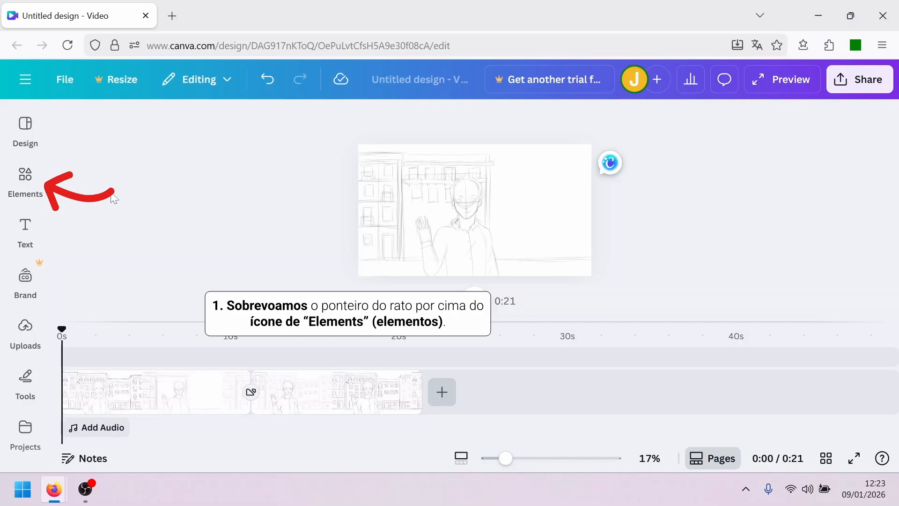
{"action": "mouse_move", "coordinate": [34, 188]}
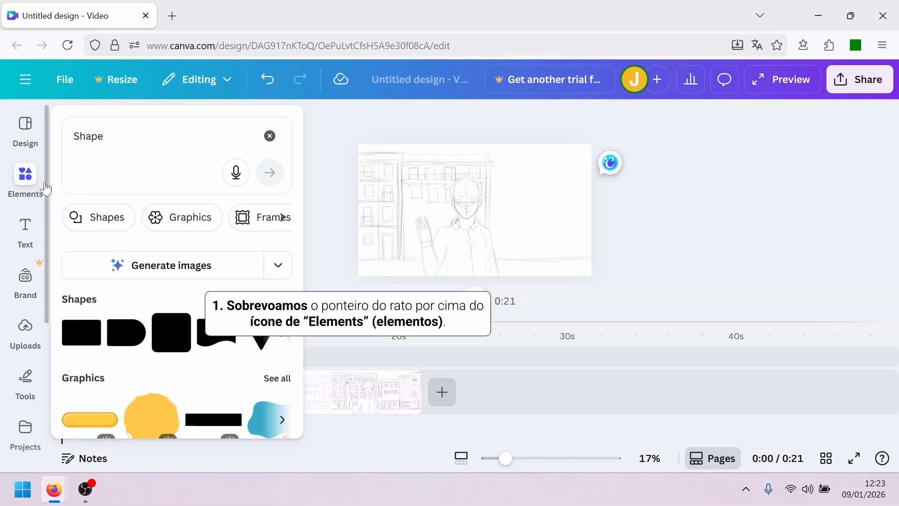
{"action": "left_click", "coordinate": [94, 221]}
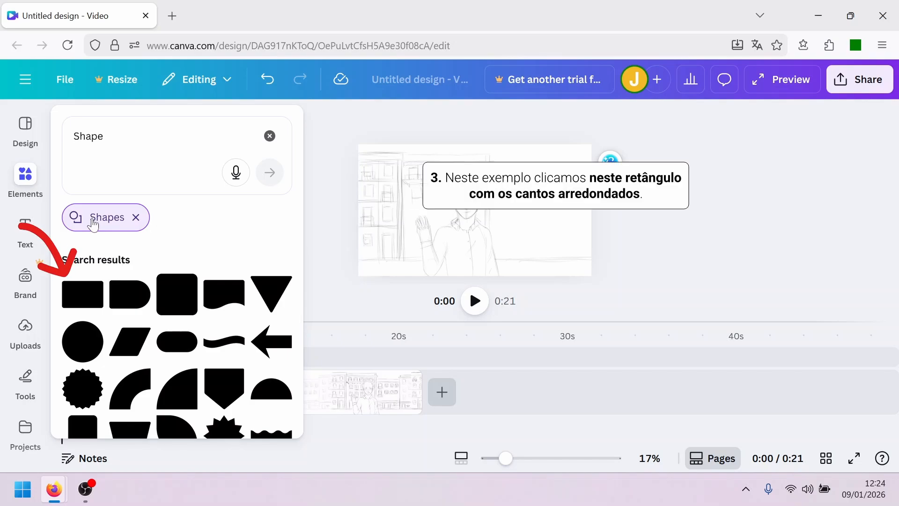
{"action": "left_click", "coordinate": [82, 306]}
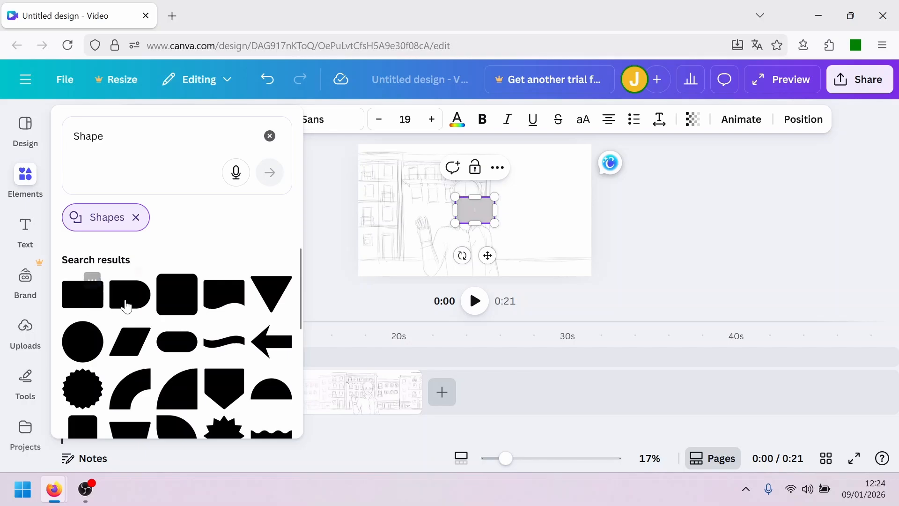
{"action": "left_click", "coordinate": [327, 220]}
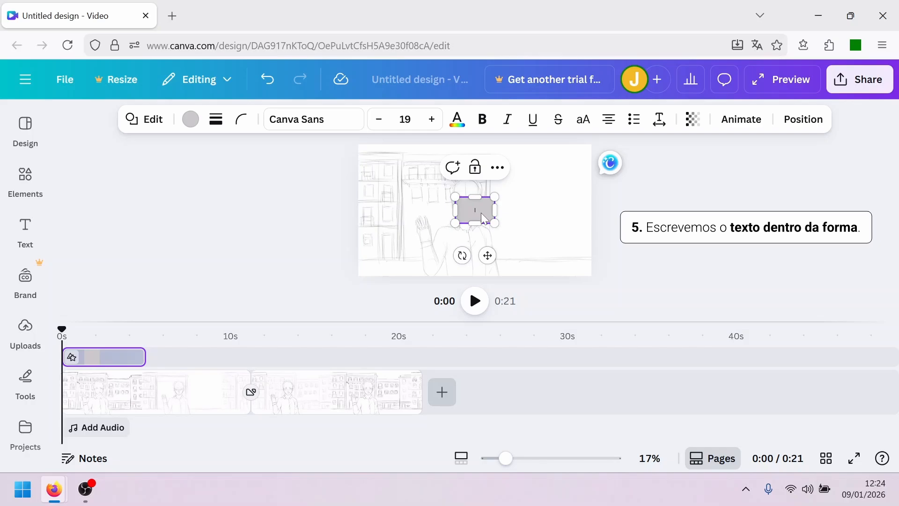
Enter the text "Olá! Estamos numa cidade!" inside the rectangle
{"action": "type", "text": "Oi"}
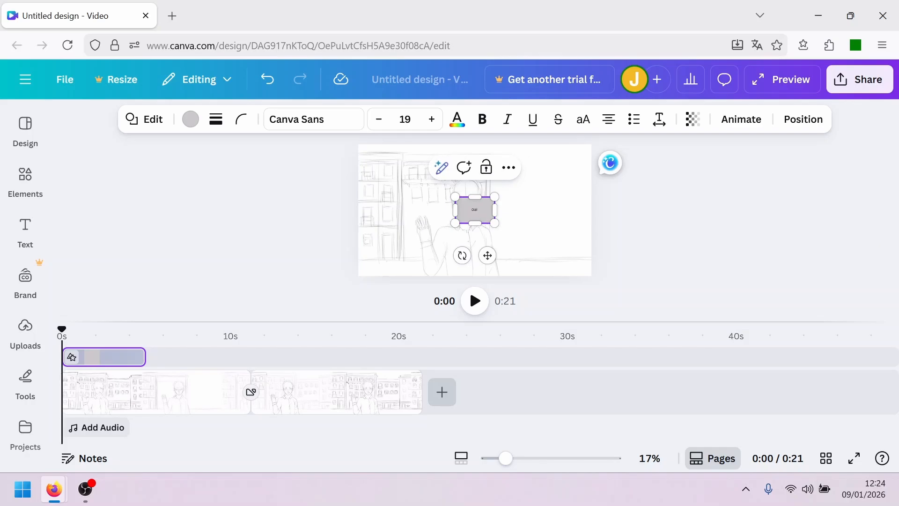
{"action": "type", "text": "á! Estamos numa cidade"}
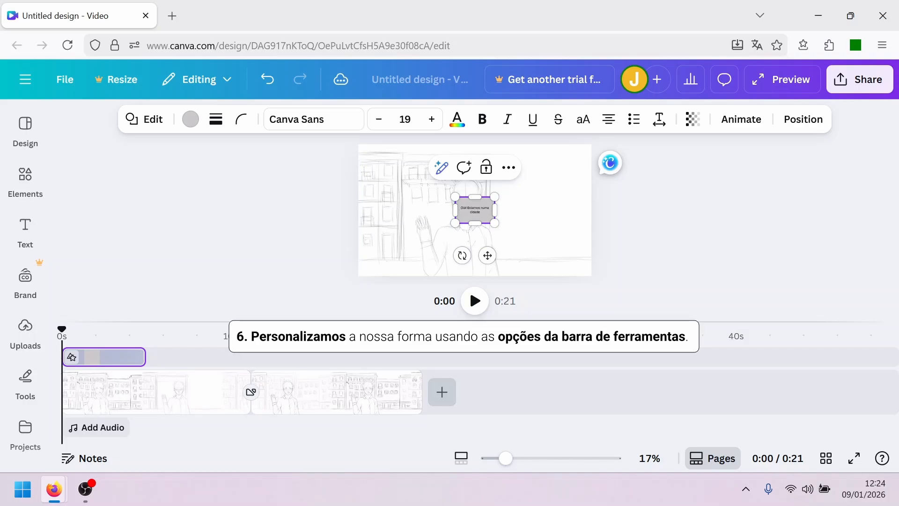
{"action": "type", "text": "!"}
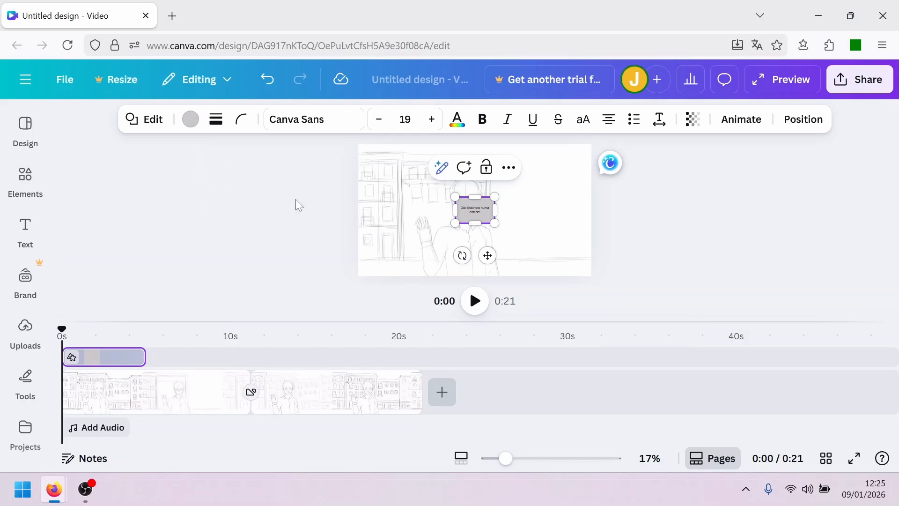
Change the rectangle's fill colour to white
{"action": "left_click", "coordinate": [190, 120]}
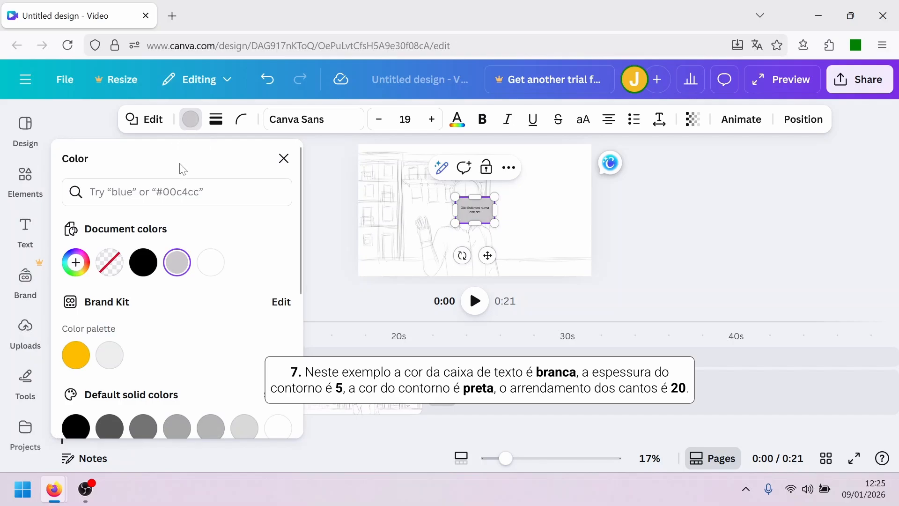
{"action": "left_click", "coordinate": [215, 269]}
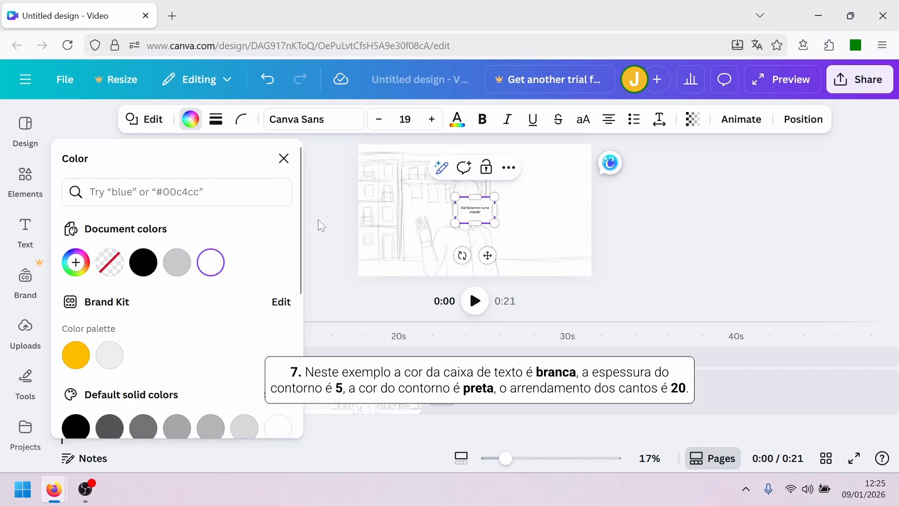
{"action": "key", "text": "Escape"}
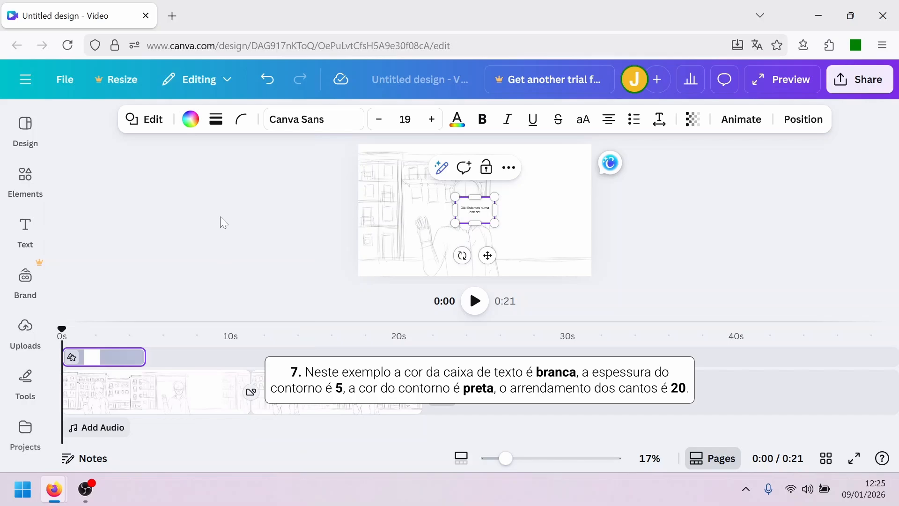
Give the rectangle a solid outline with a stroke weight of 5 and open its stroke colour choices
{"action": "left_click", "coordinate": [216, 121]}
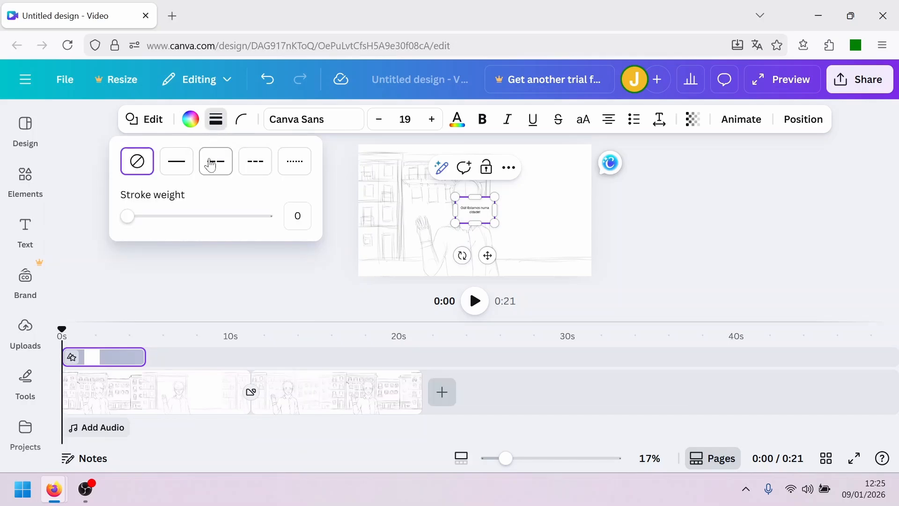
{"action": "left_click", "coordinate": [182, 172]}
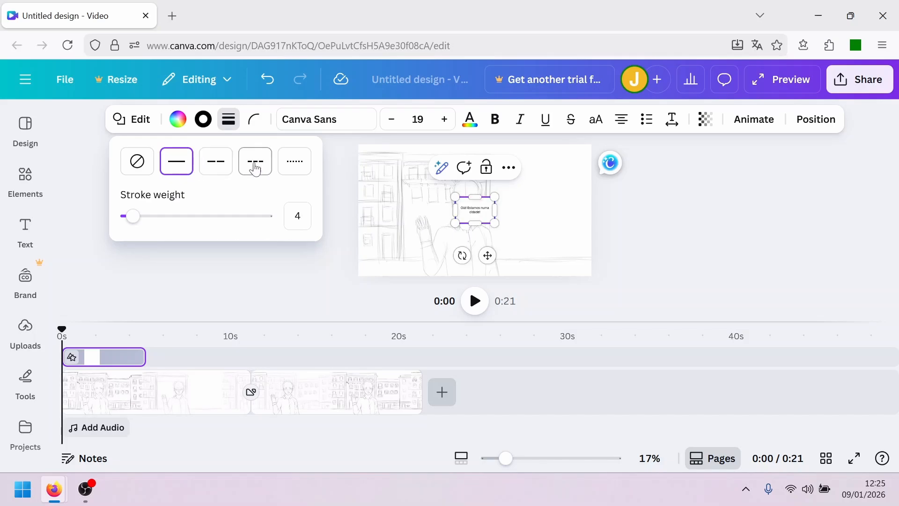
{"action": "left_click", "coordinate": [297, 215]}
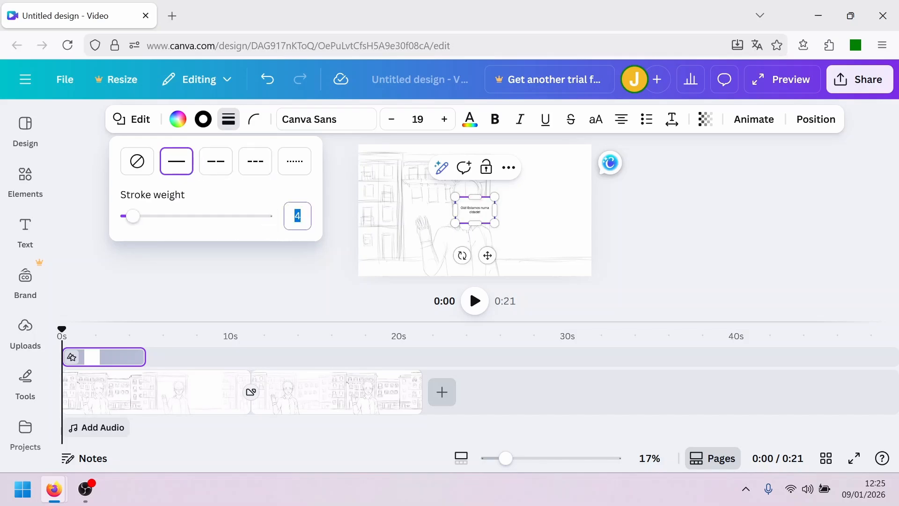
{"action": "type", "text": "5"}
{"action": "left_click", "coordinate": [205, 127]}
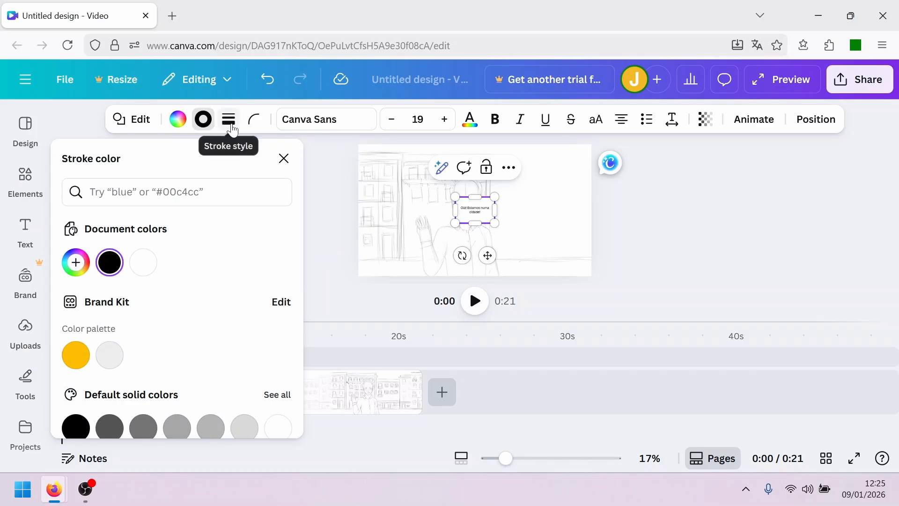
Set the rectangle's corner rounding to 20
{"action": "left_click", "coordinate": [255, 120]}
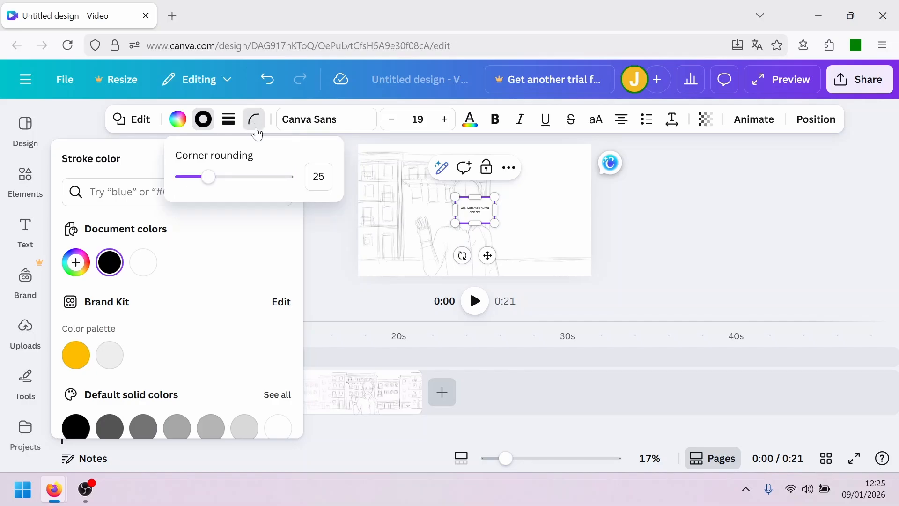
{"action": "left_click", "coordinate": [319, 176]}
{"action": "type", "text": "20"}
{"action": "key", "text": "Return"}
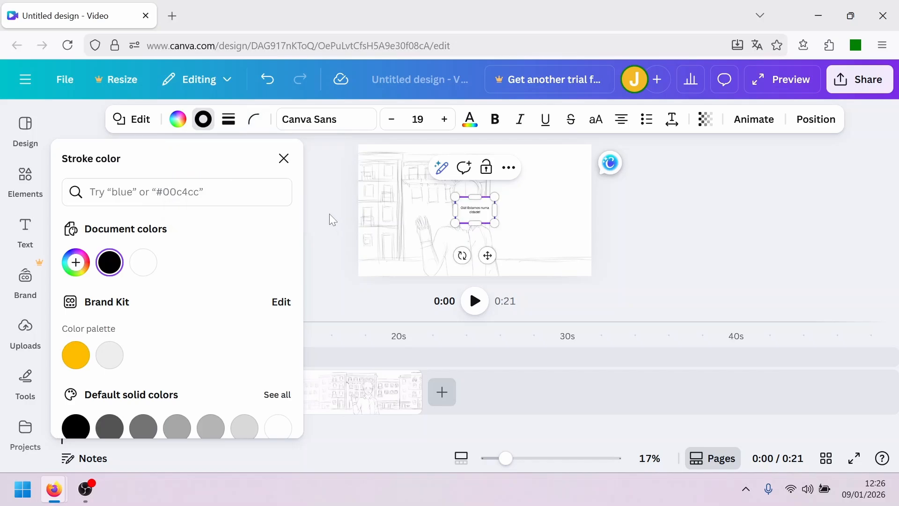
{"action": "left_click", "coordinate": [253, 125]}
{"action": "left_click", "coordinate": [252, 123]}
{"action": "left_click", "coordinate": [333, 183]}
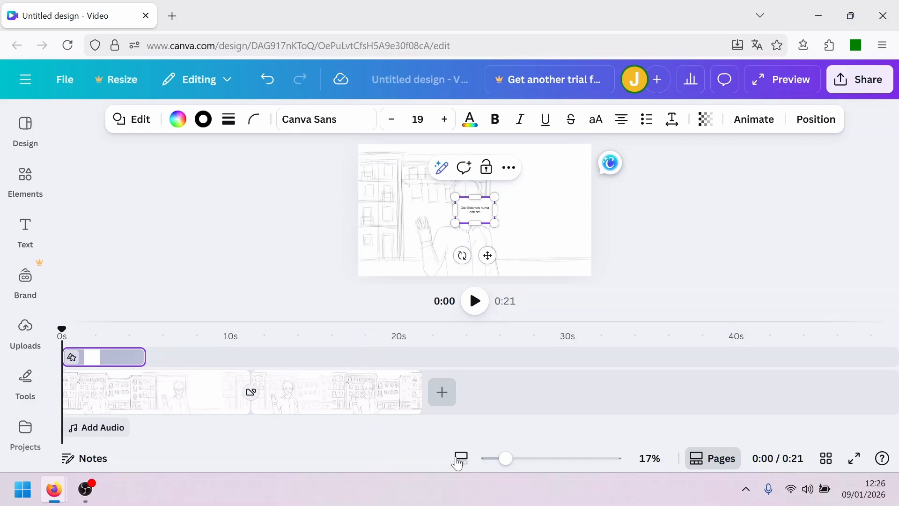
Change the font of the rectangle's whole text to Roboto
{"action": "left_click_drag", "start_coordinate": [506, 462], "coordinate": [532, 463]}
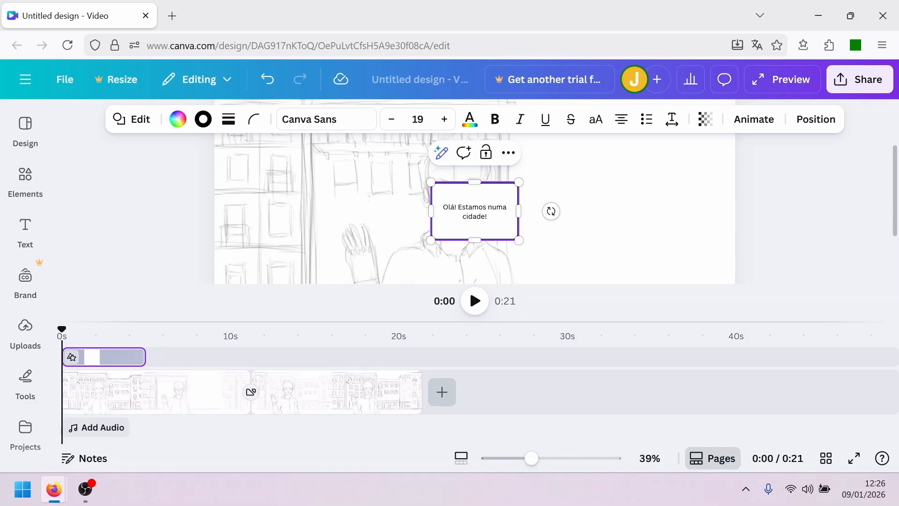
{"action": "left_click_drag", "start_coordinate": [442, 207], "coordinate": [511, 225]}
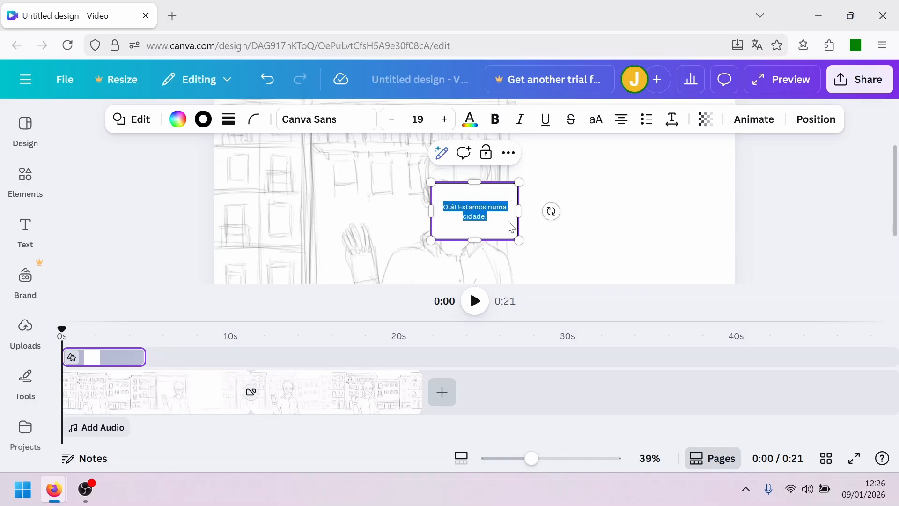
{"action": "left_click", "coordinate": [352, 123]}
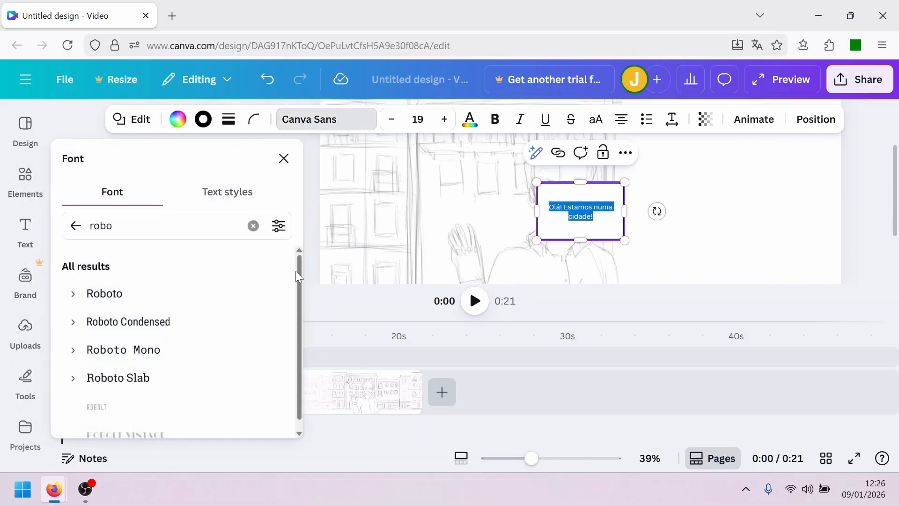
{"action": "left_click", "coordinate": [121, 295]}
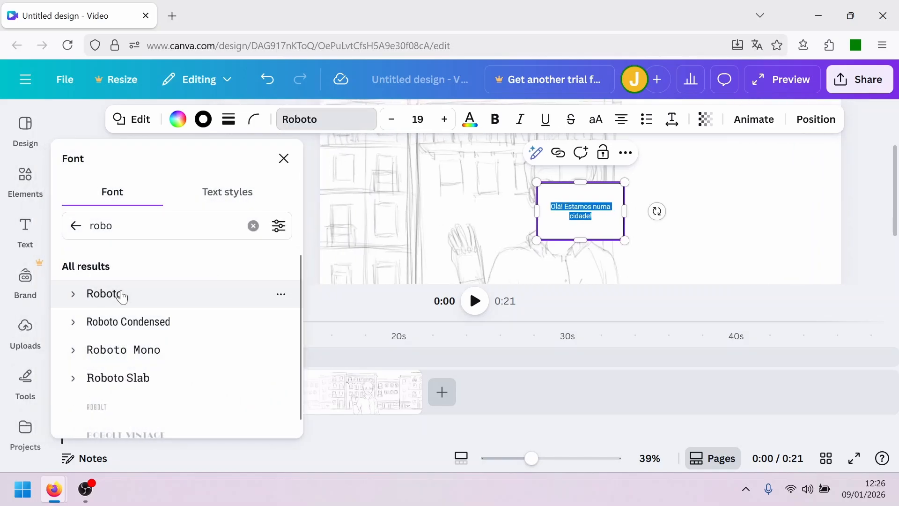
Apply the Roboto Bold style to the word "cidade" only
{"action": "left_click", "coordinate": [74, 294]}
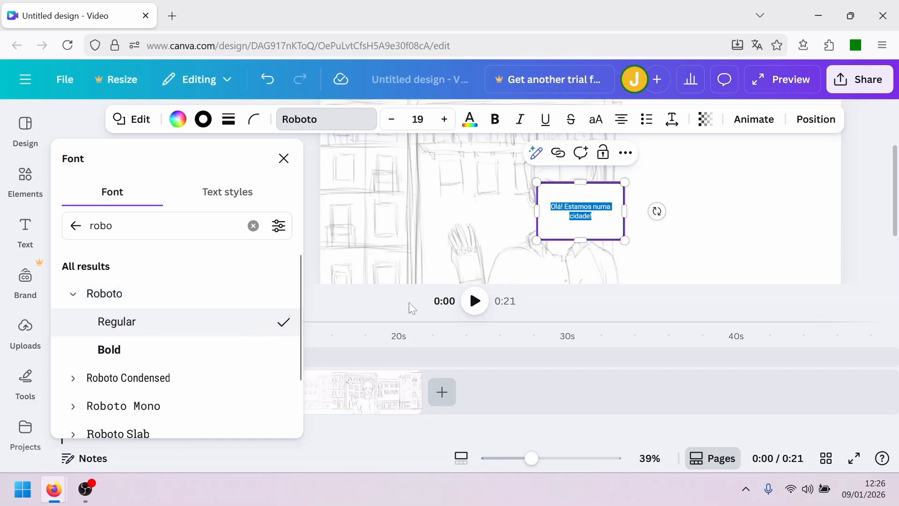
{"action": "left_click", "coordinate": [579, 228]}
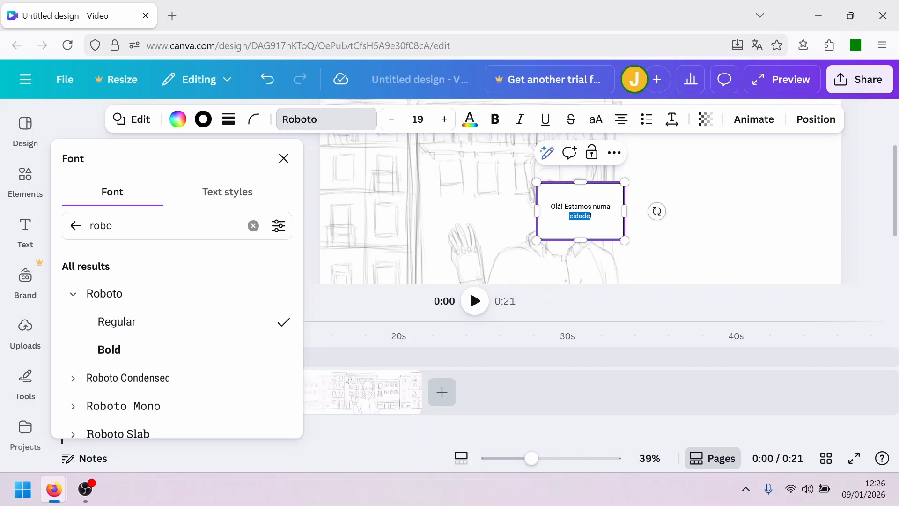
{"action": "left_click", "coordinate": [111, 357]}
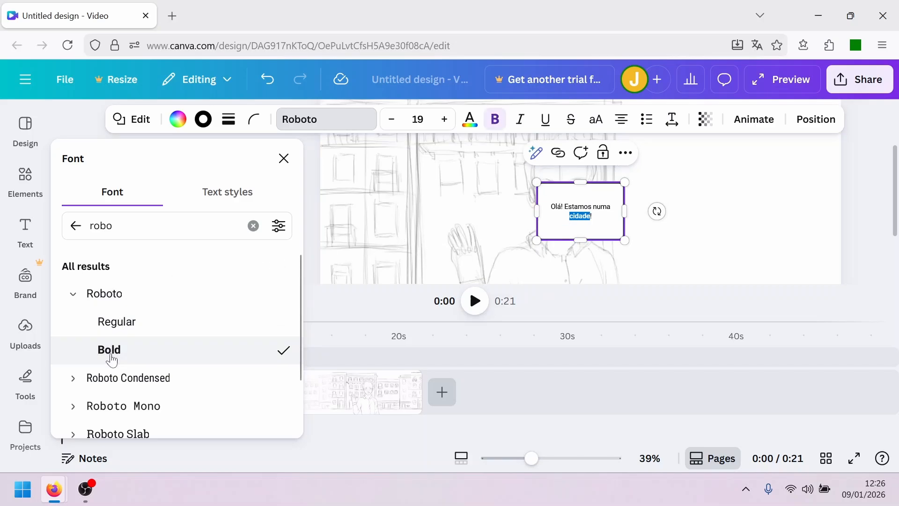
{"action": "left_click", "coordinate": [388, 300]}
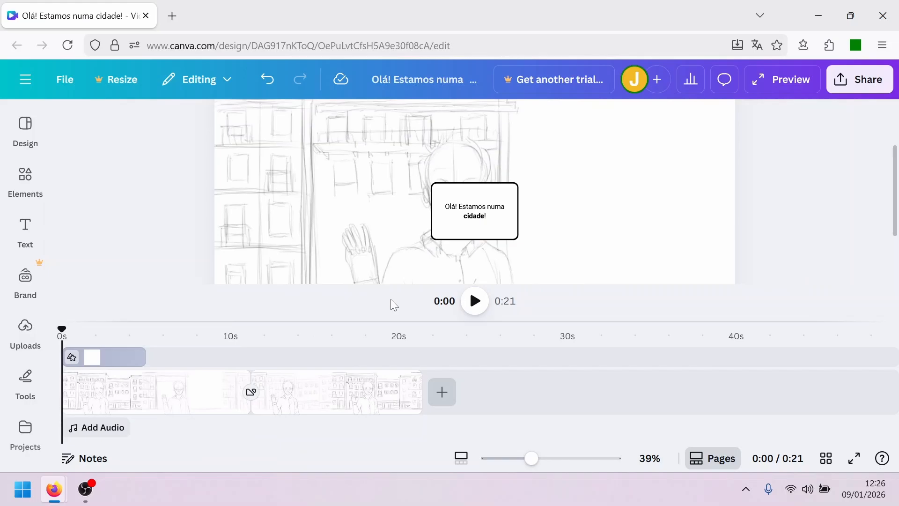
Increase the font size of the rectangle's whole text to 25
{"action": "left_click", "coordinate": [487, 220]}
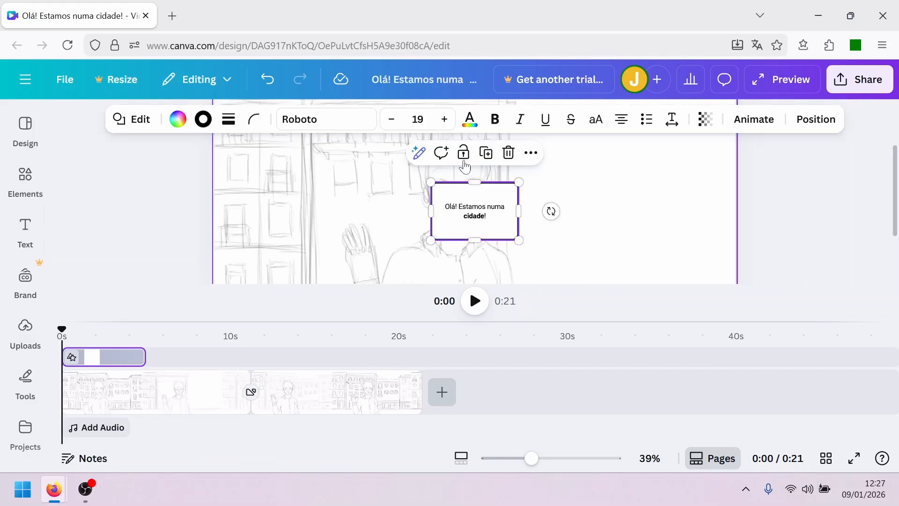
{"action": "double_click", "coordinate": [485, 219]}
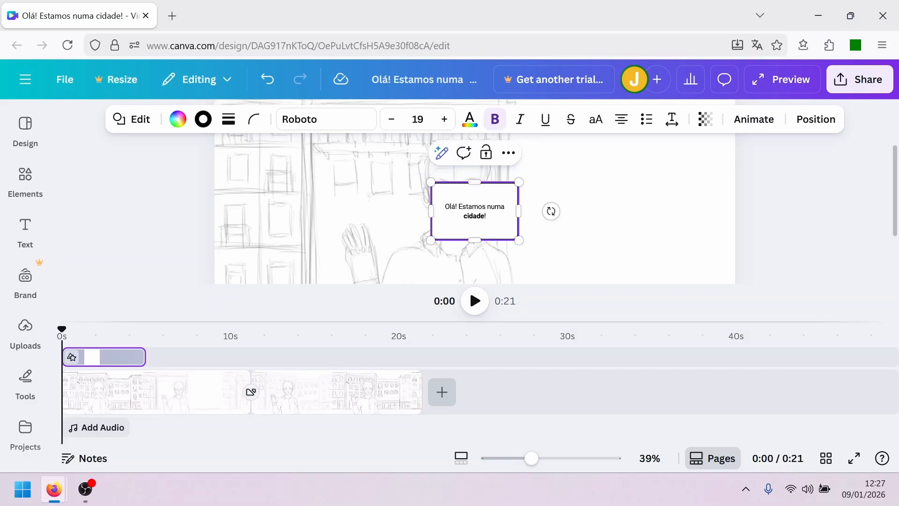
{"action": "left_click", "coordinate": [450, 207]}
{"action": "left_click_drag", "start_coordinate": [444, 207], "coordinate": [487, 217]}
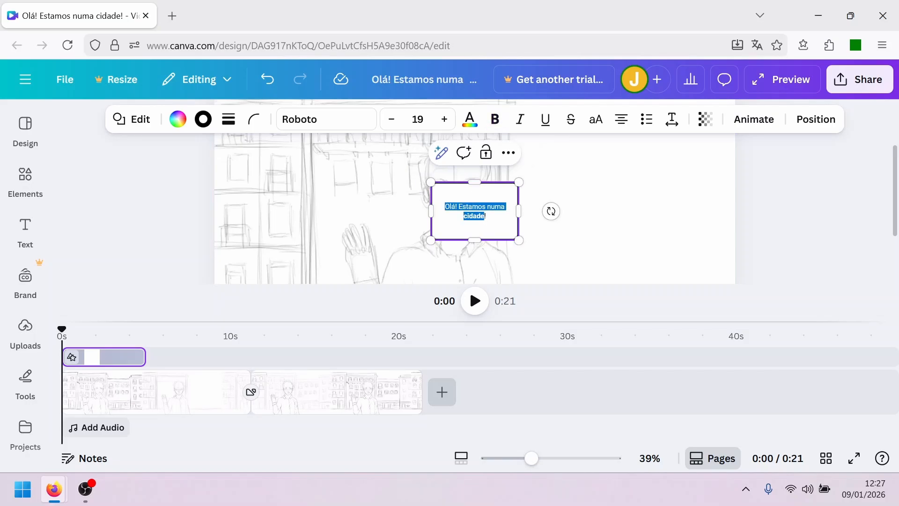
{"action": "left_click", "coordinate": [445, 121]}
{"action": "left_click", "coordinate": [445, 121]}
{"action": "left_click", "coordinate": [445, 121]}
{"action": "left_click", "coordinate": [444, 121]}
{"action": "left_click", "coordinate": [445, 121]}
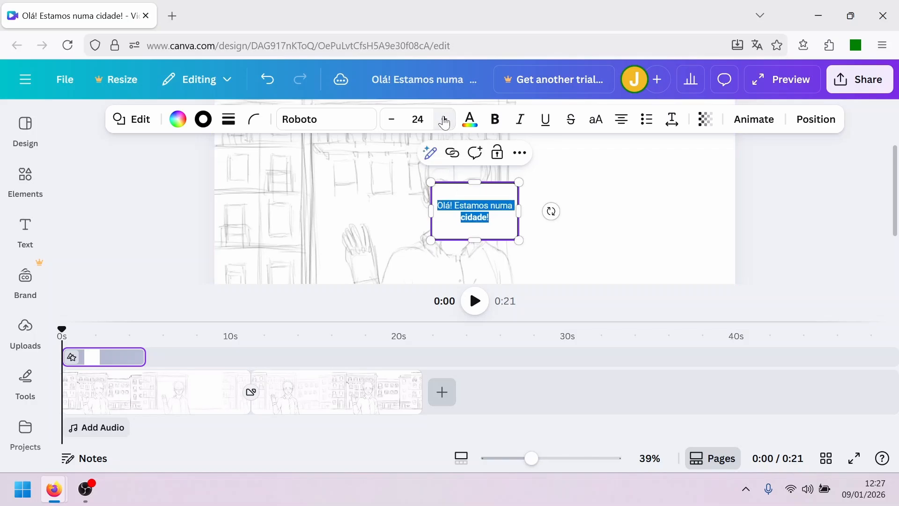
{"action": "left_click", "coordinate": [444, 121]}
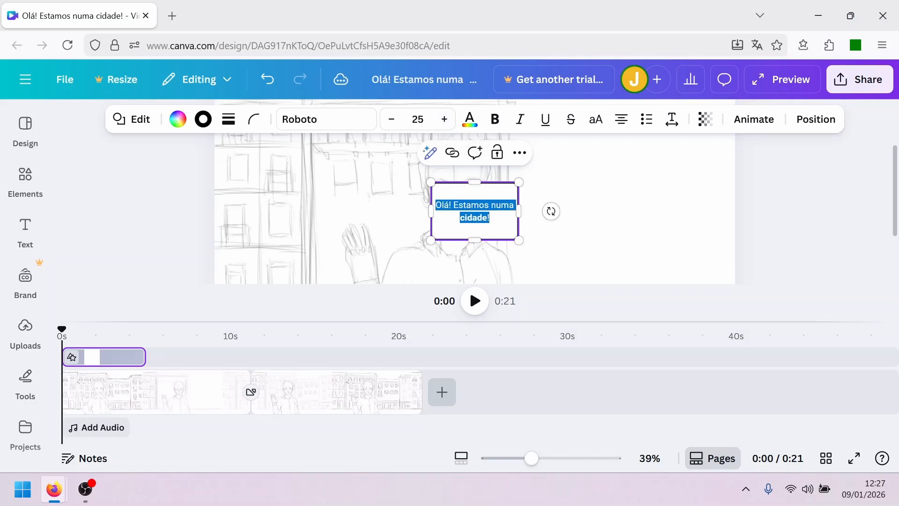
{"action": "key", "text": "Escape"}
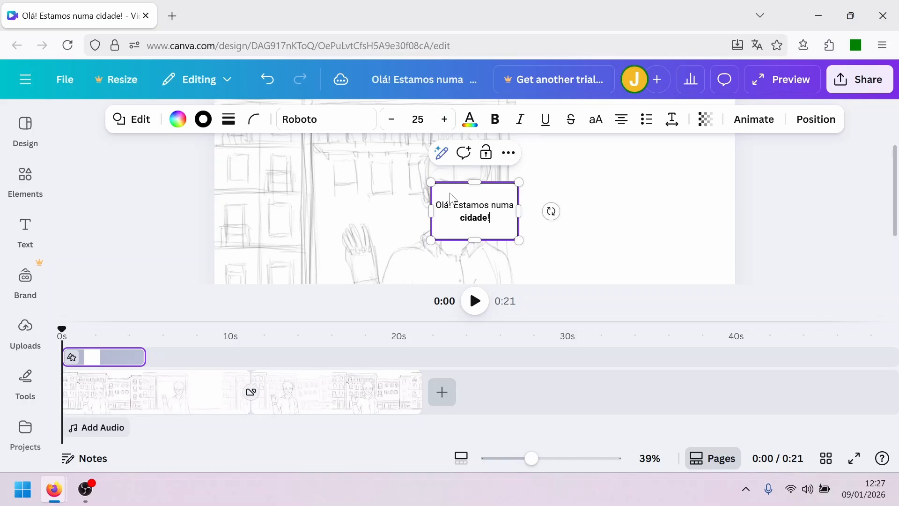
Open the text colour choices for the rectangle's whole text
{"action": "left_click", "coordinate": [469, 119]}
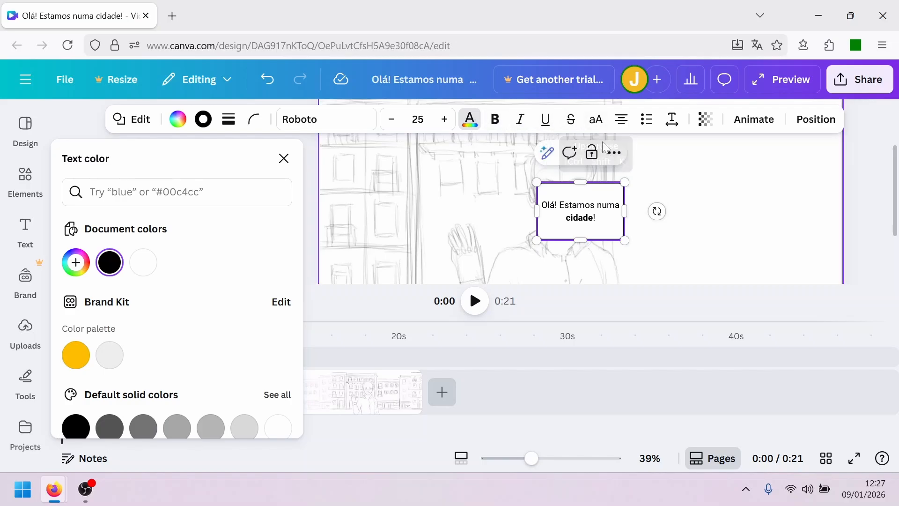
{"action": "key", "text": "ctrl+a"}
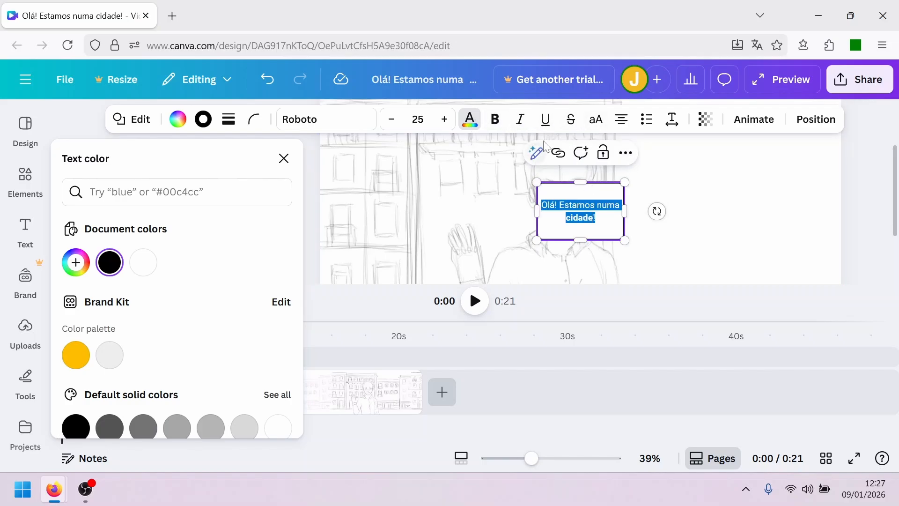
{"action": "left_click", "coordinate": [623, 123]}
{"action": "left_click", "coordinate": [628, 128]}
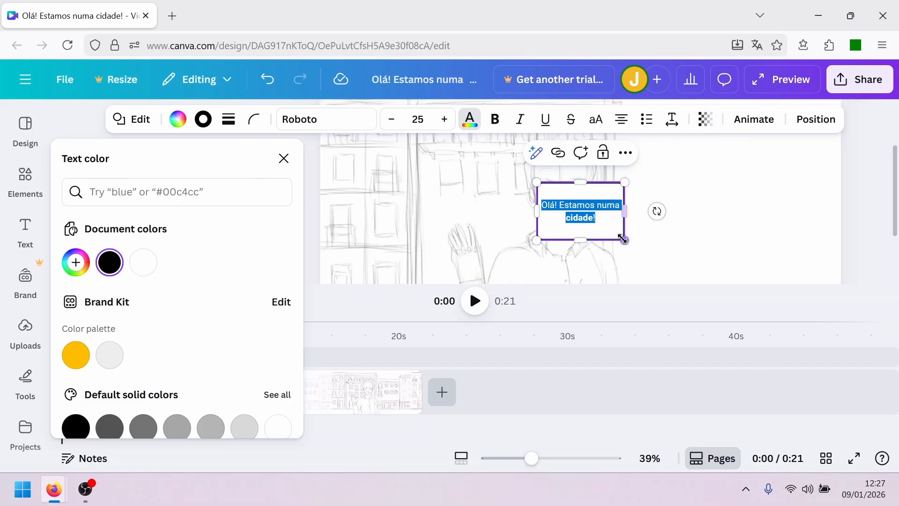
Resize the rectangle so it is wider and shorter around its text, and open its animation options
{"action": "left_click_drag", "start_coordinate": [623, 241], "coordinate": [656, 227]}
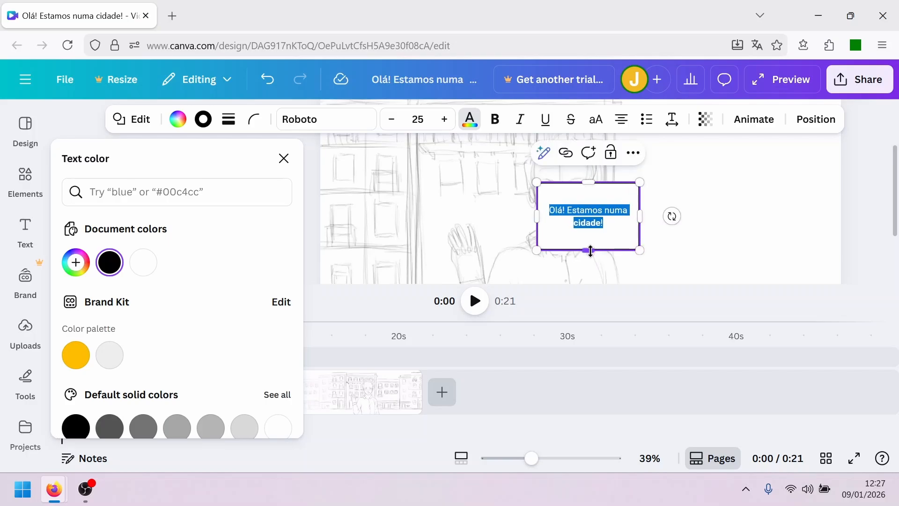
{"action": "left_click_drag", "start_coordinate": [588, 250], "coordinate": [594, 235]}
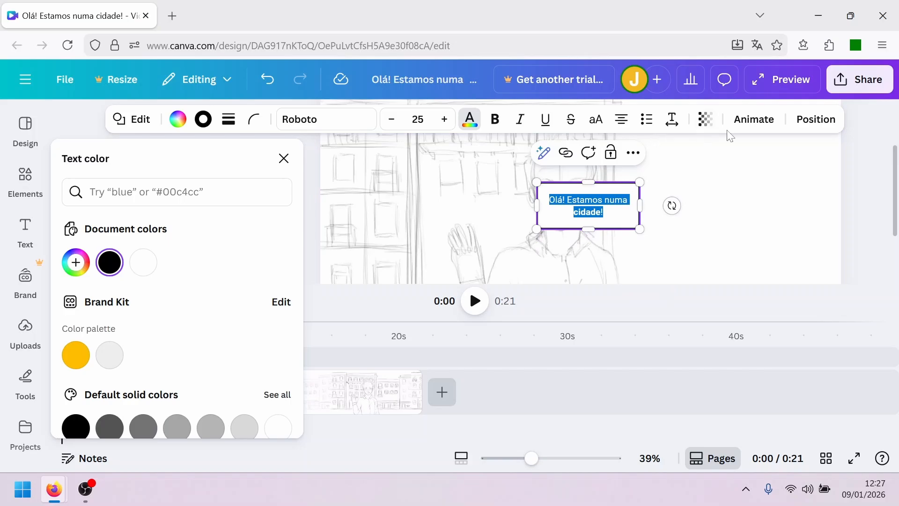
{"action": "left_click", "coordinate": [753, 121]}
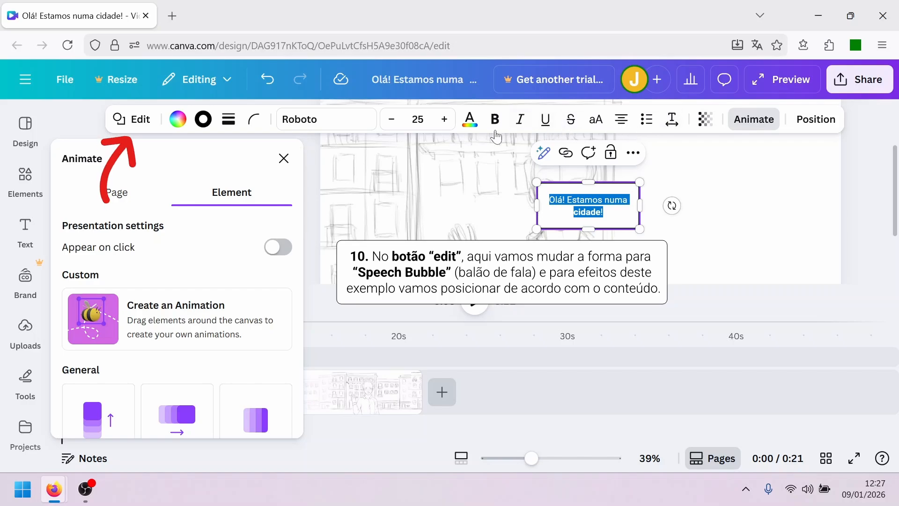
Change the rectangle's shape to the oval speech bubble with a tail and move it up beside the figure's head
{"action": "left_click", "coordinate": [136, 130]}
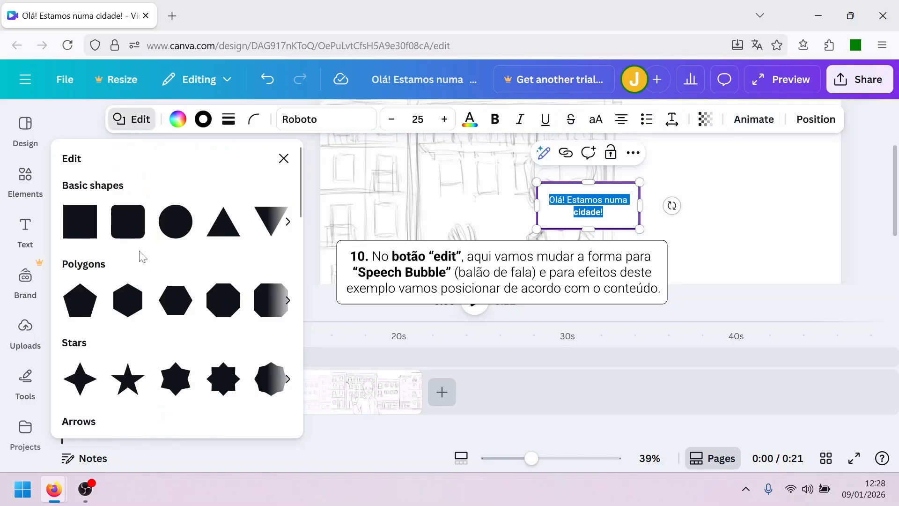
{"action": "scroll", "coordinate": [149, 282], "scroll_direction": "down", "scroll_amount": 5}
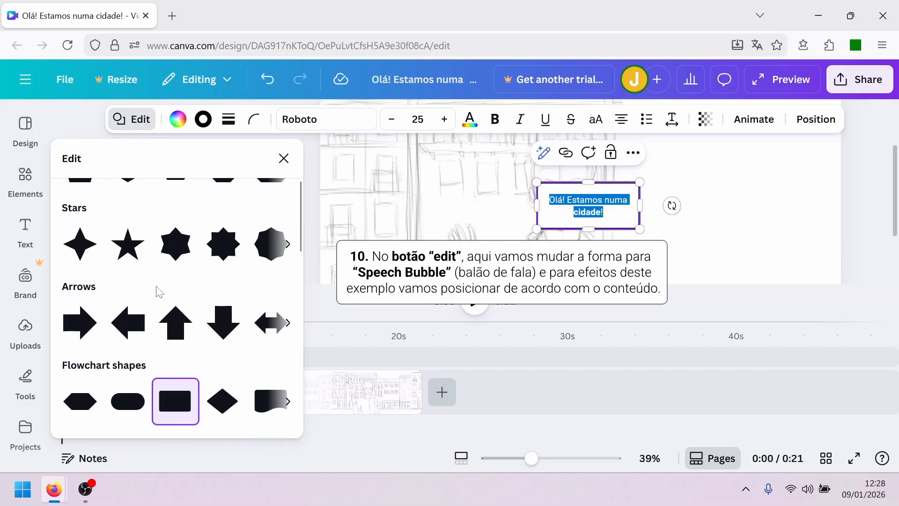
{"action": "scroll", "coordinate": [161, 294], "scroll_direction": "down", "scroll_amount": 2}
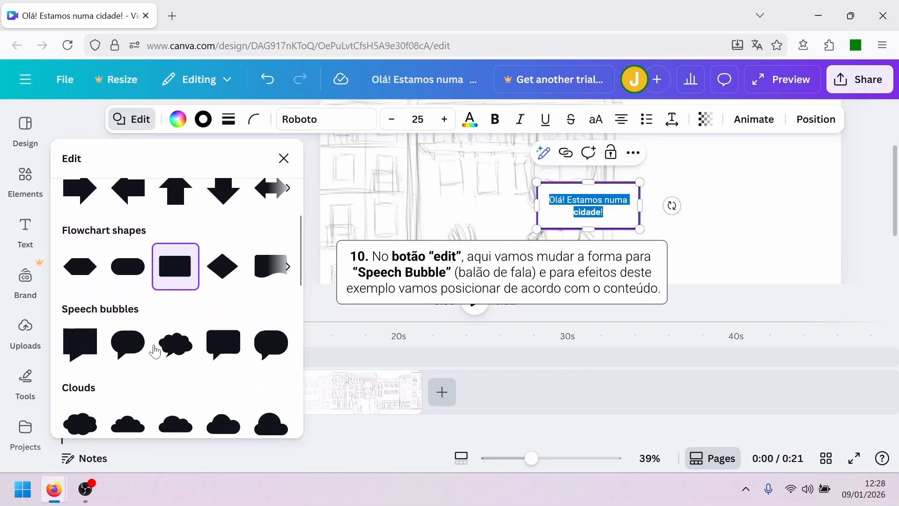
{"action": "left_click", "coordinate": [128, 347]}
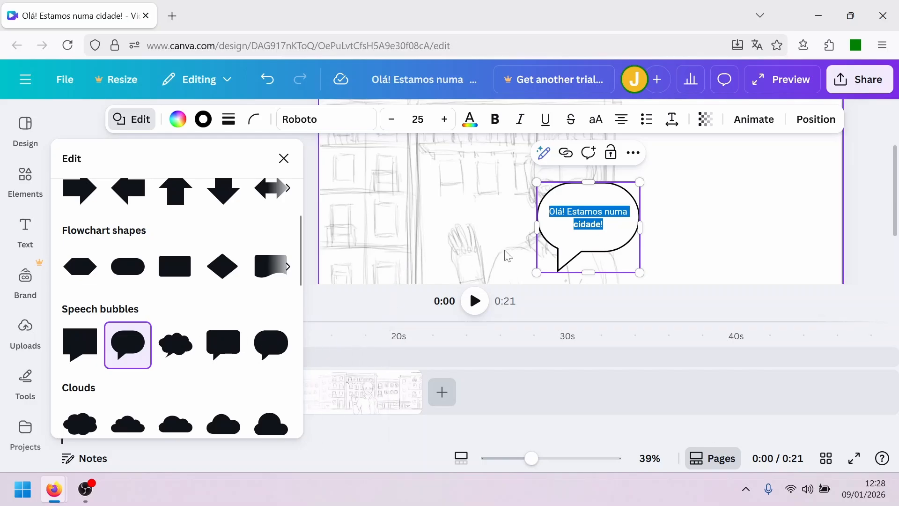
{"action": "left_click_drag", "start_coordinate": [590, 270], "coordinate": [695, 149]}
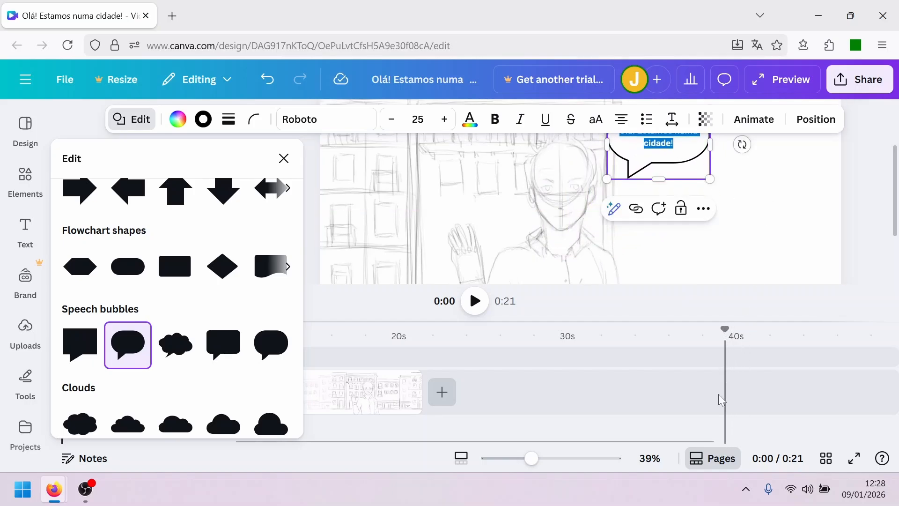
Apply the Pop animation to the speech bubble and deselect it
{"action": "left_click_drag", "start_coordinate": [531, 458], "coordinate": [508, 468]}
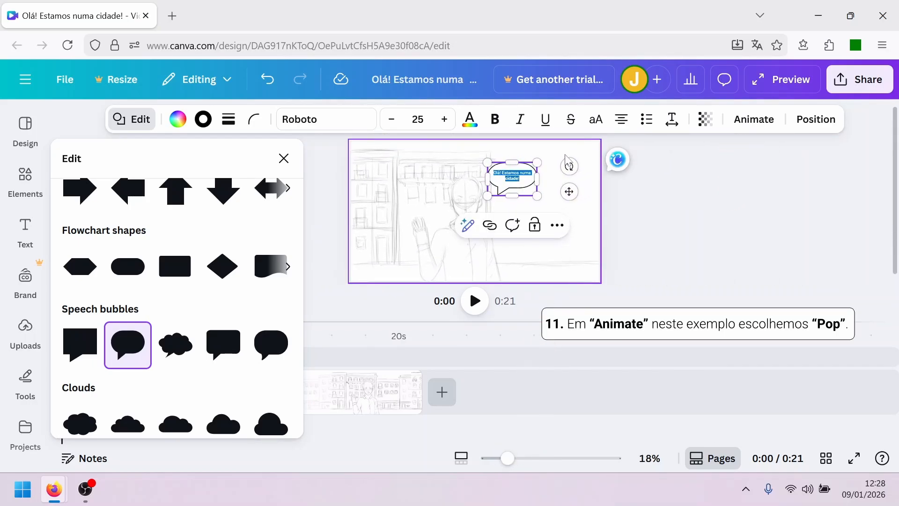
{"action": "left_click", "coordinate": [754, 125]}
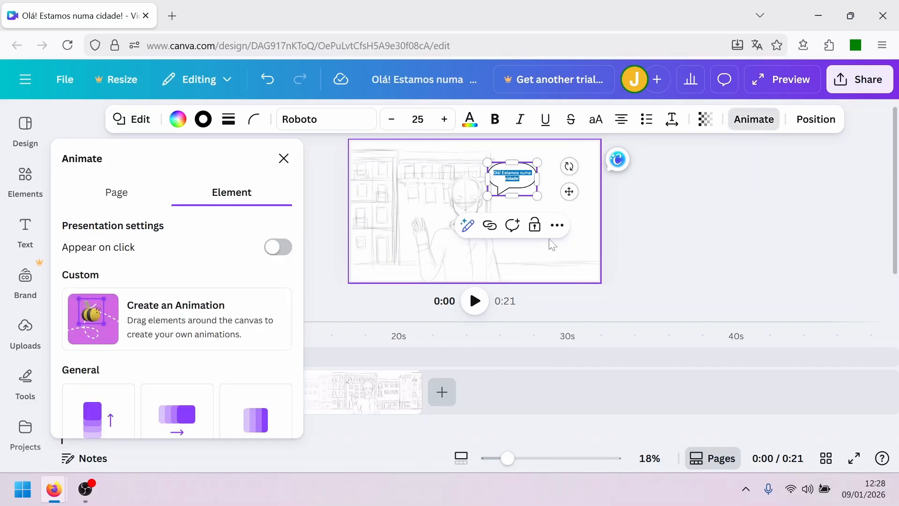
{"action": "scroll", "coordinate": [244, 268], "scroll_direction": "down", "scroll_amount": 2}
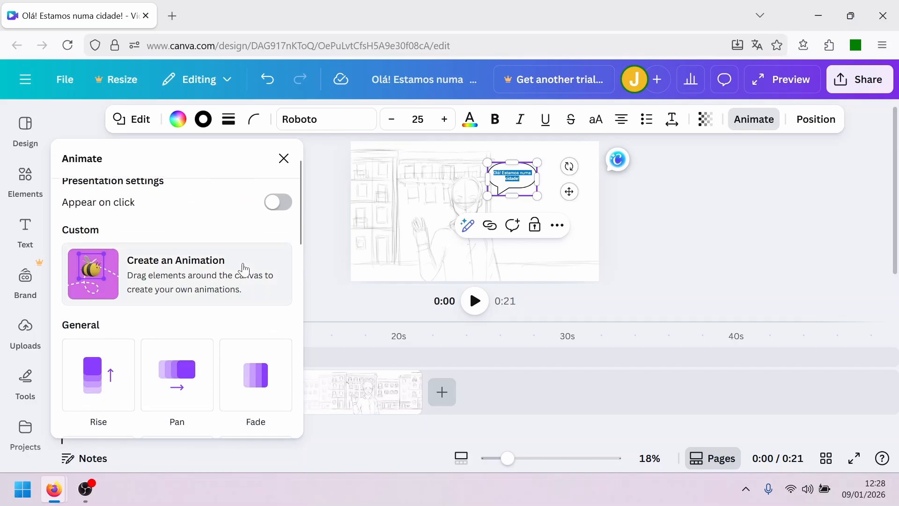
{"action": "scroll", "coordinate": [243, 268], "scroll_direction": "down", "scroll_amount": 2}
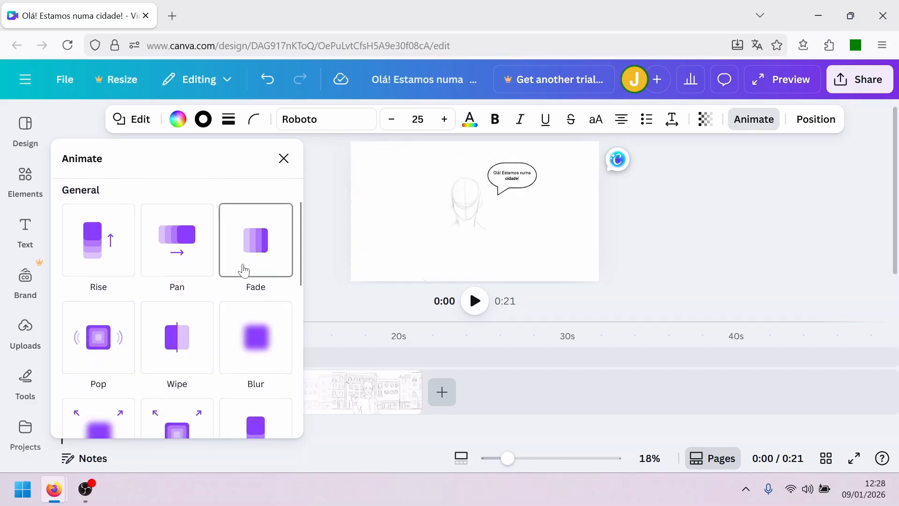
{"action": "left_click", "coordinate": [112, 343]}
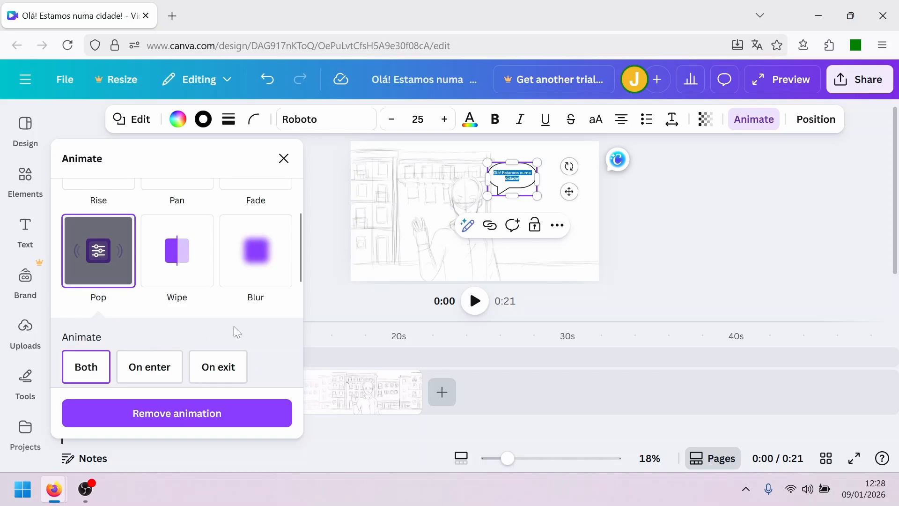
{"action": "left_click", "coordinate": [330, 272]}
{"action": "left_click", "coordinate": [318, 265]}
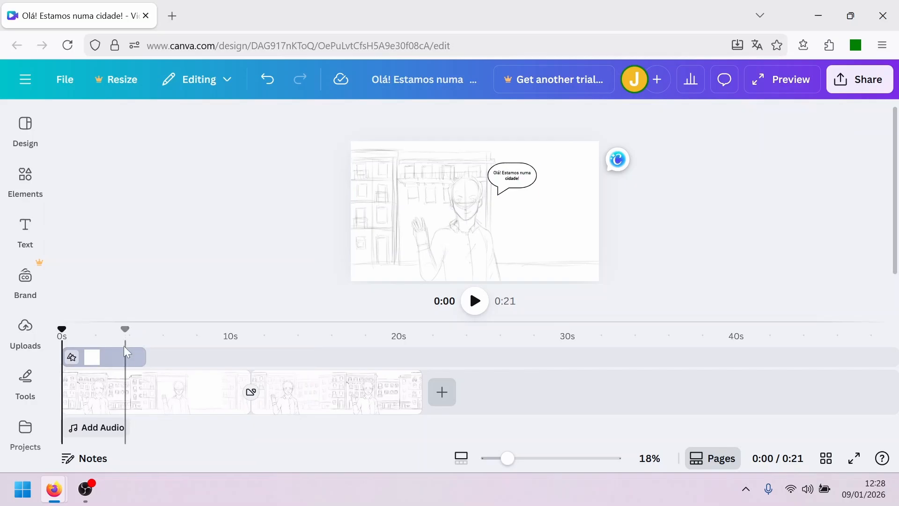
Move the speech bubble's clip along the timeline so that it starts at about 14 s
{"action": "left_click", "coordinate": [124, 364]}
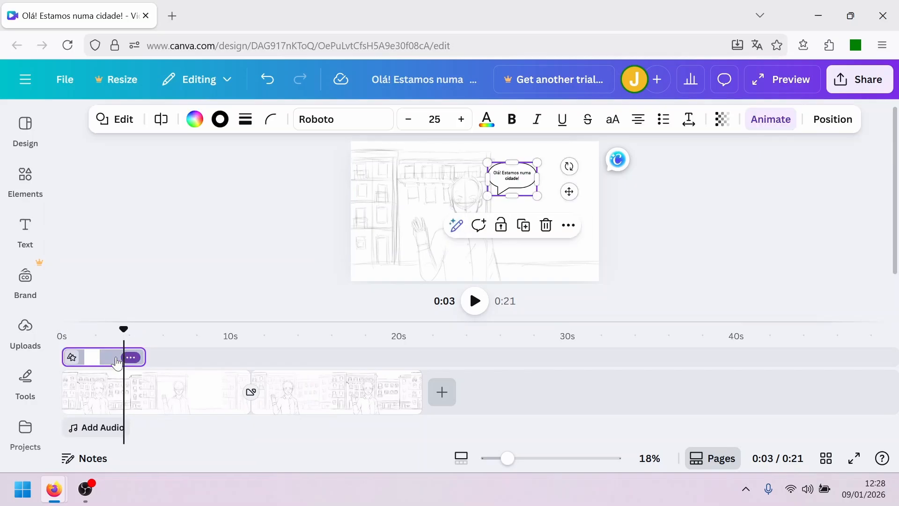
{"action": "left_click_drag", "start_coordinate": [117, 363], "coordinate": [343, 358]}
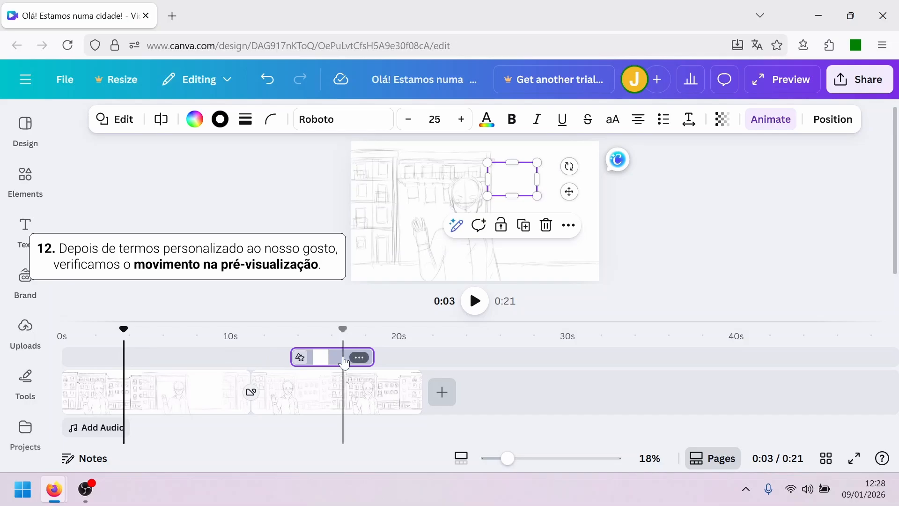
Preview the video from 0:11 to the end to check the speech bubble's animation, then deselect the bubble
{"action": "left_click", "coordinate": [261, 357]}
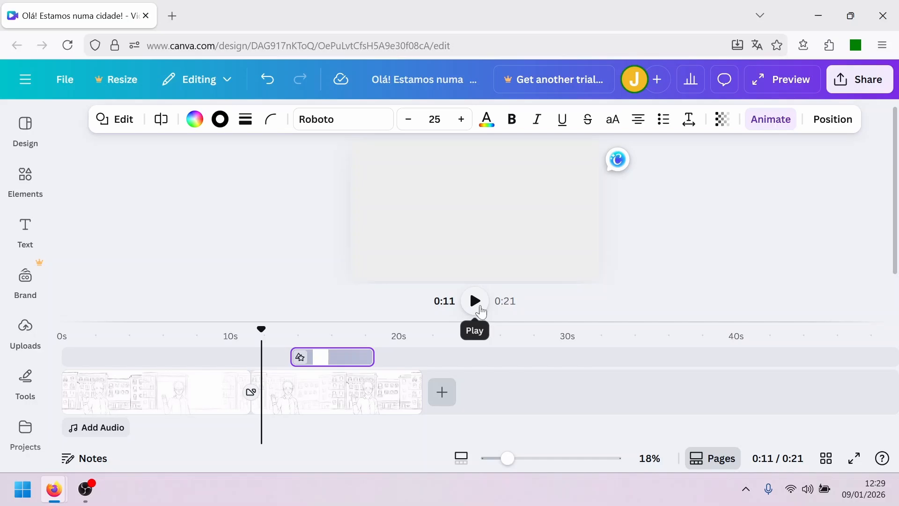
{"action": "left_click", "coordinate": [474, 301]}
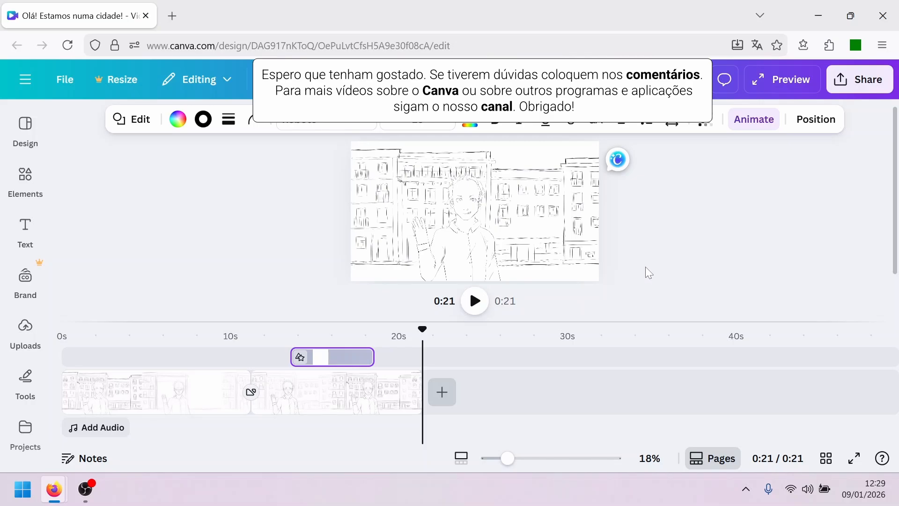
{"action": "left_click", "coordinate": [637, 226]}
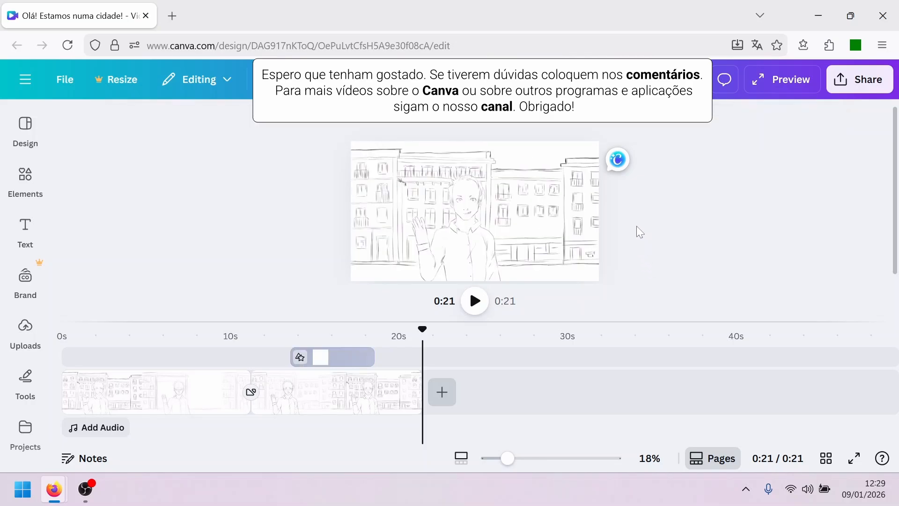